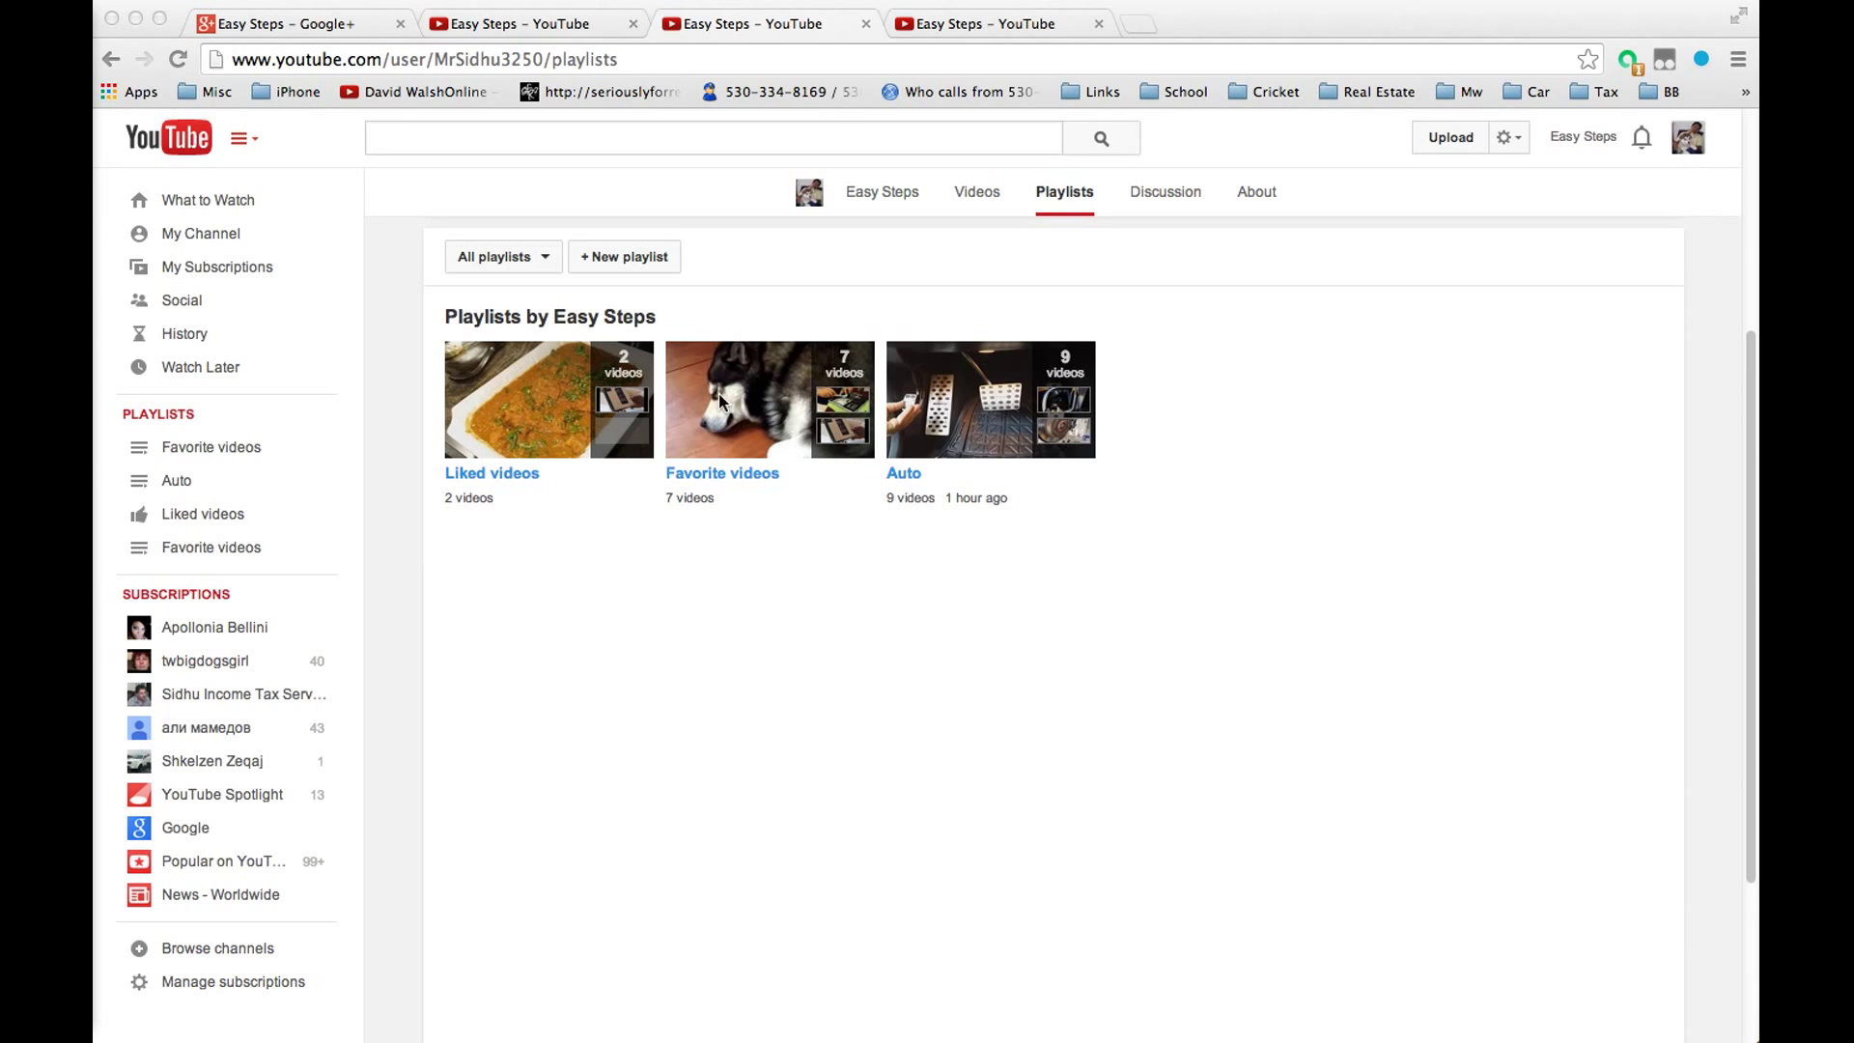
# - Close the duplicate YouTube tab and go to the Easy Steps channel home page
pyautogui.click(552, 23)
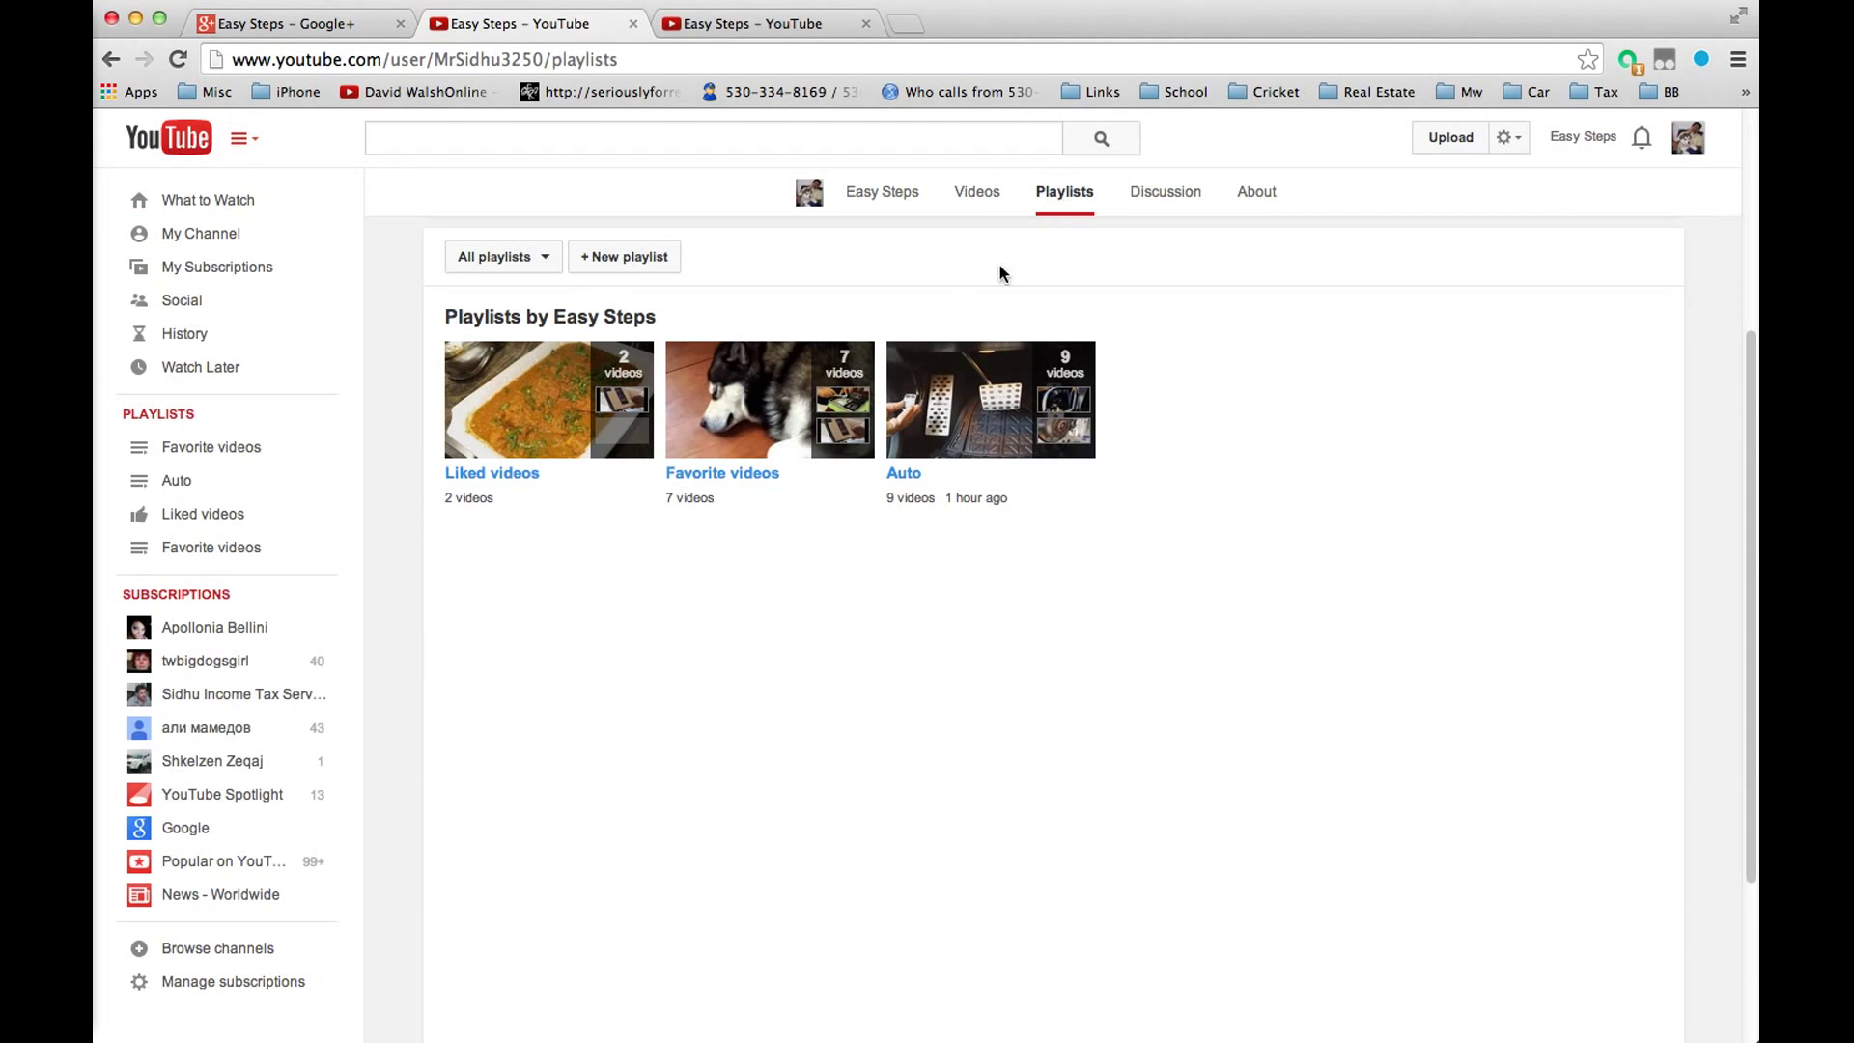
pyautogui.click(232, 242)
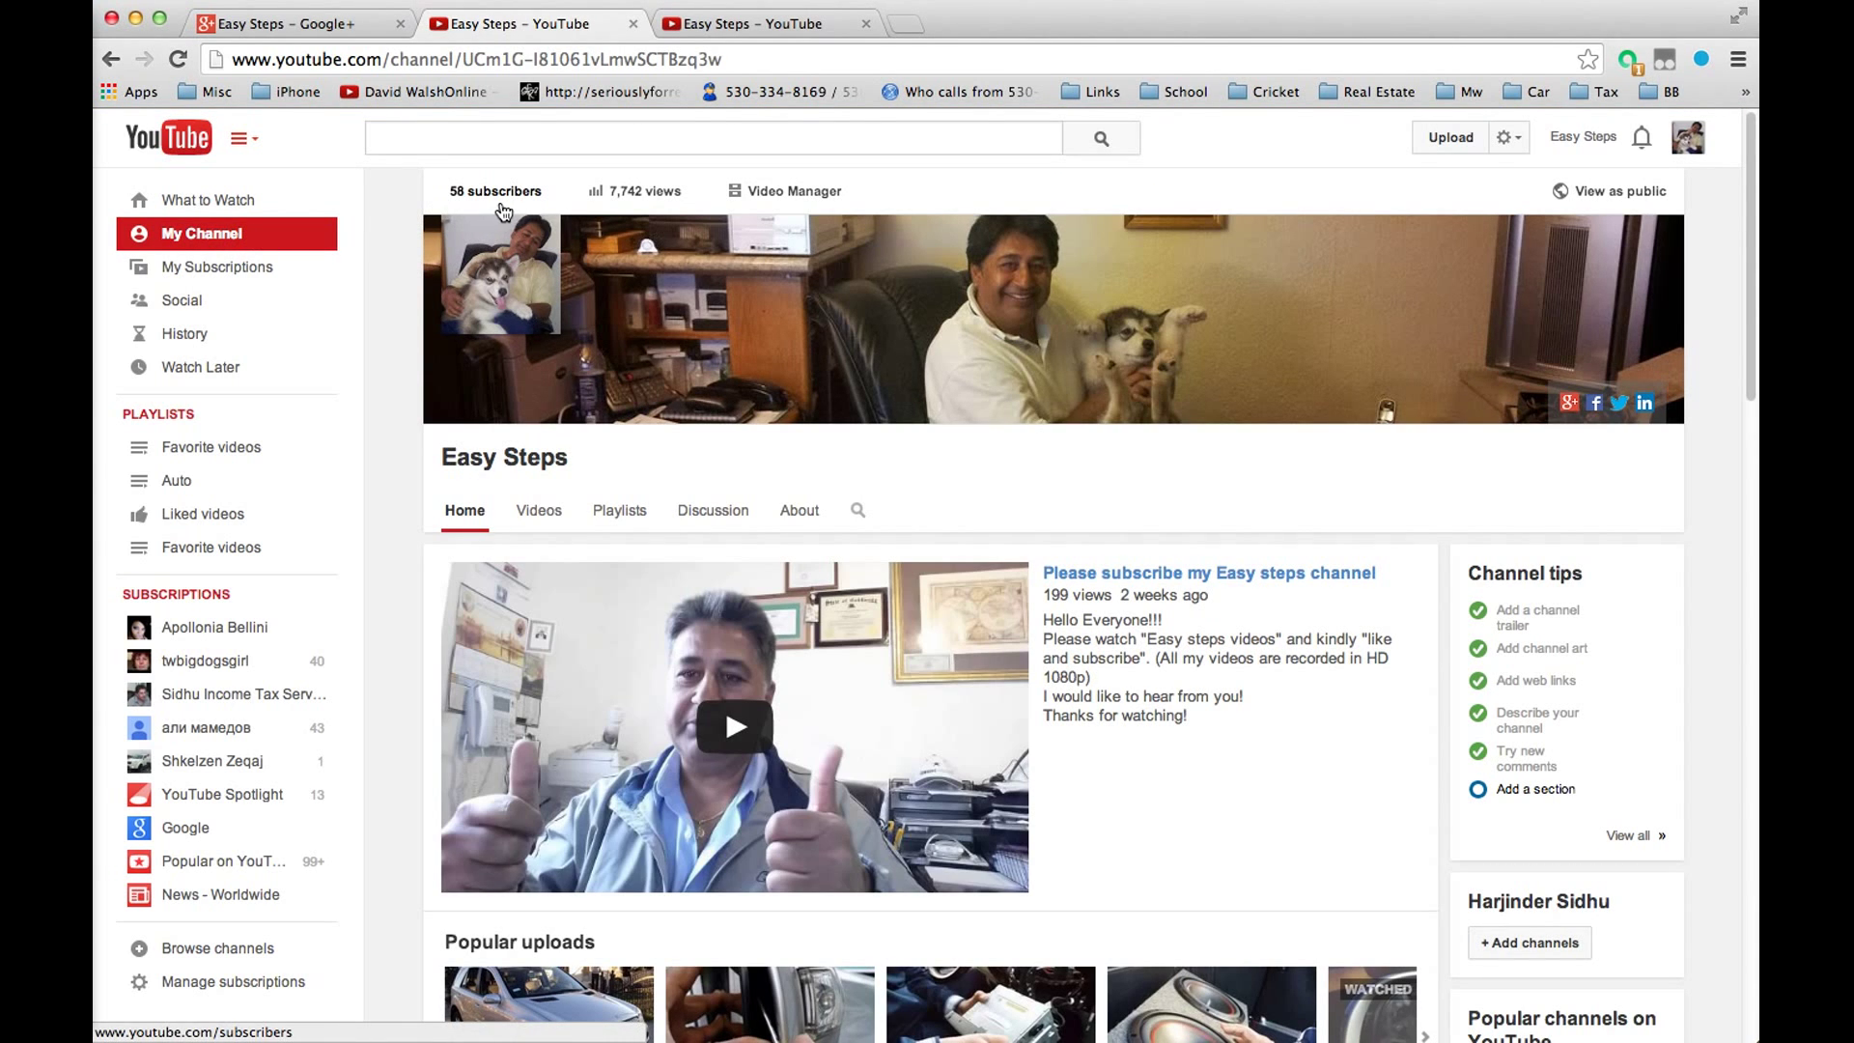
pyautogui.moveTo(1053, 318)
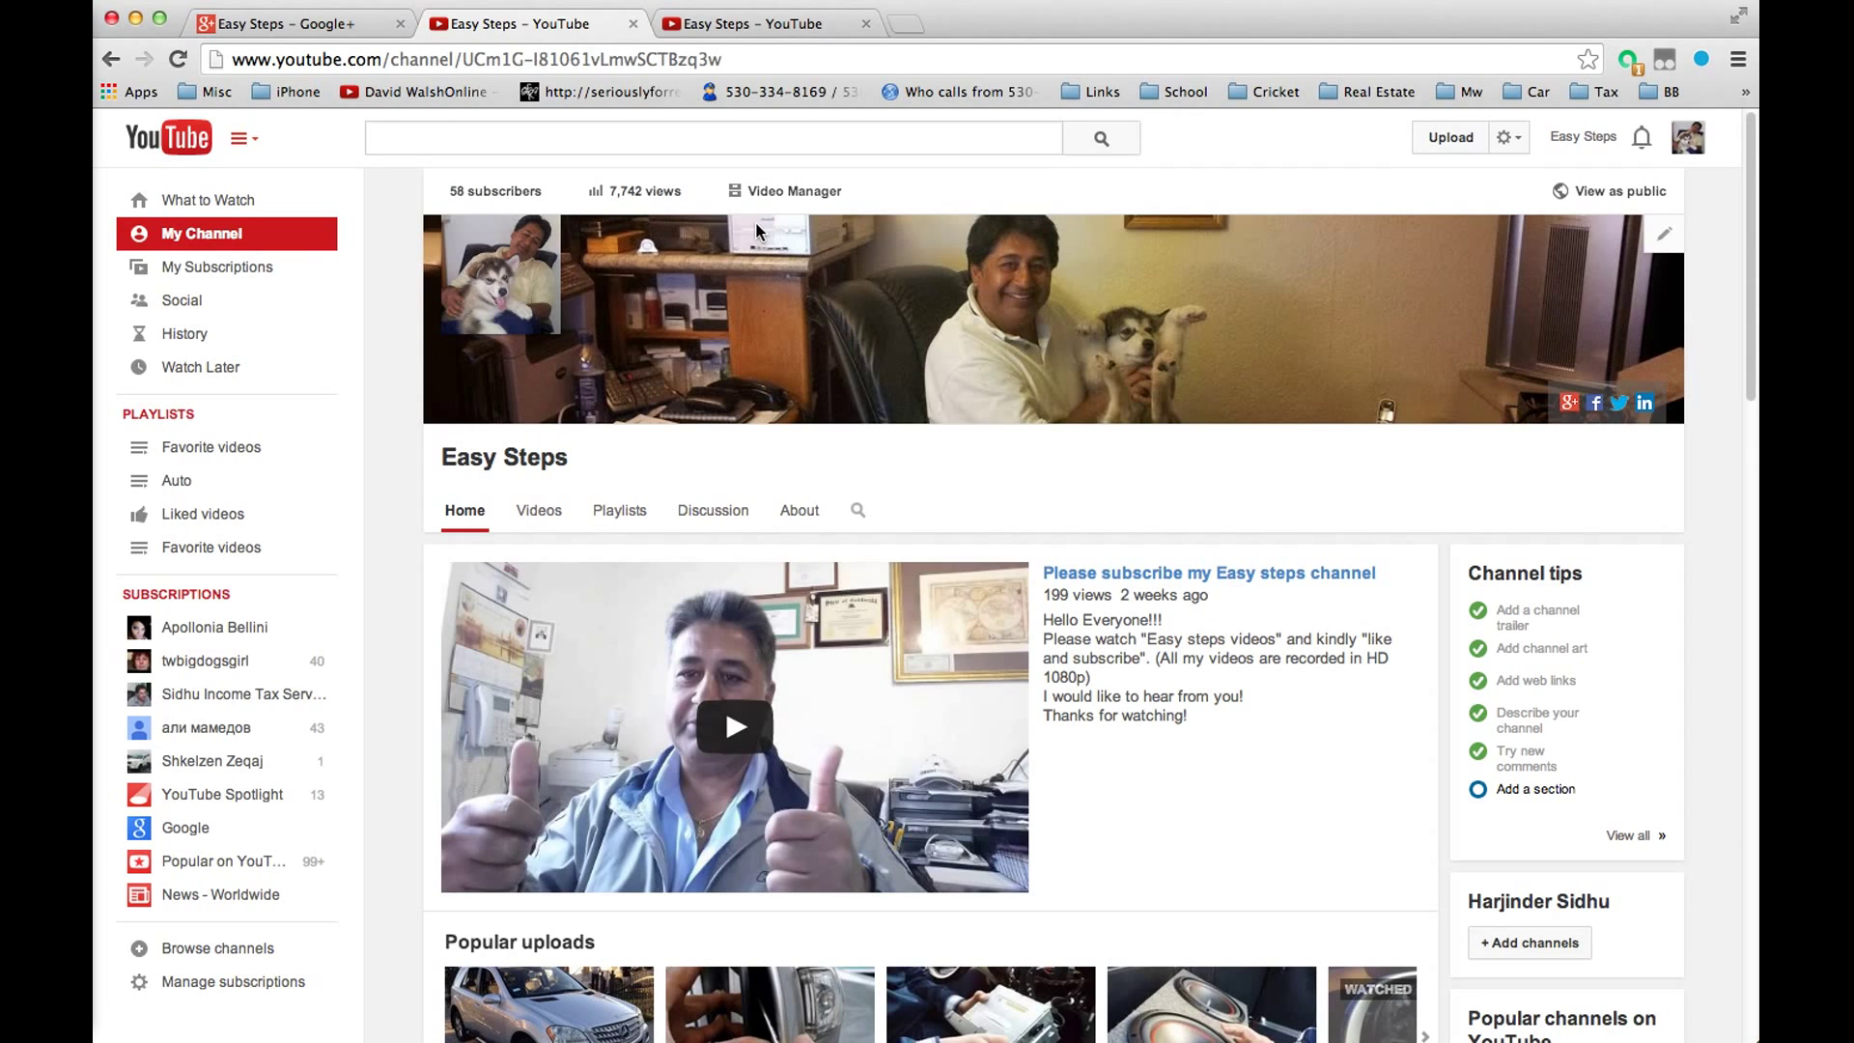
# - Open the channel's Video Manager and switch to its Likes page
pyautogui.click(803, 196)
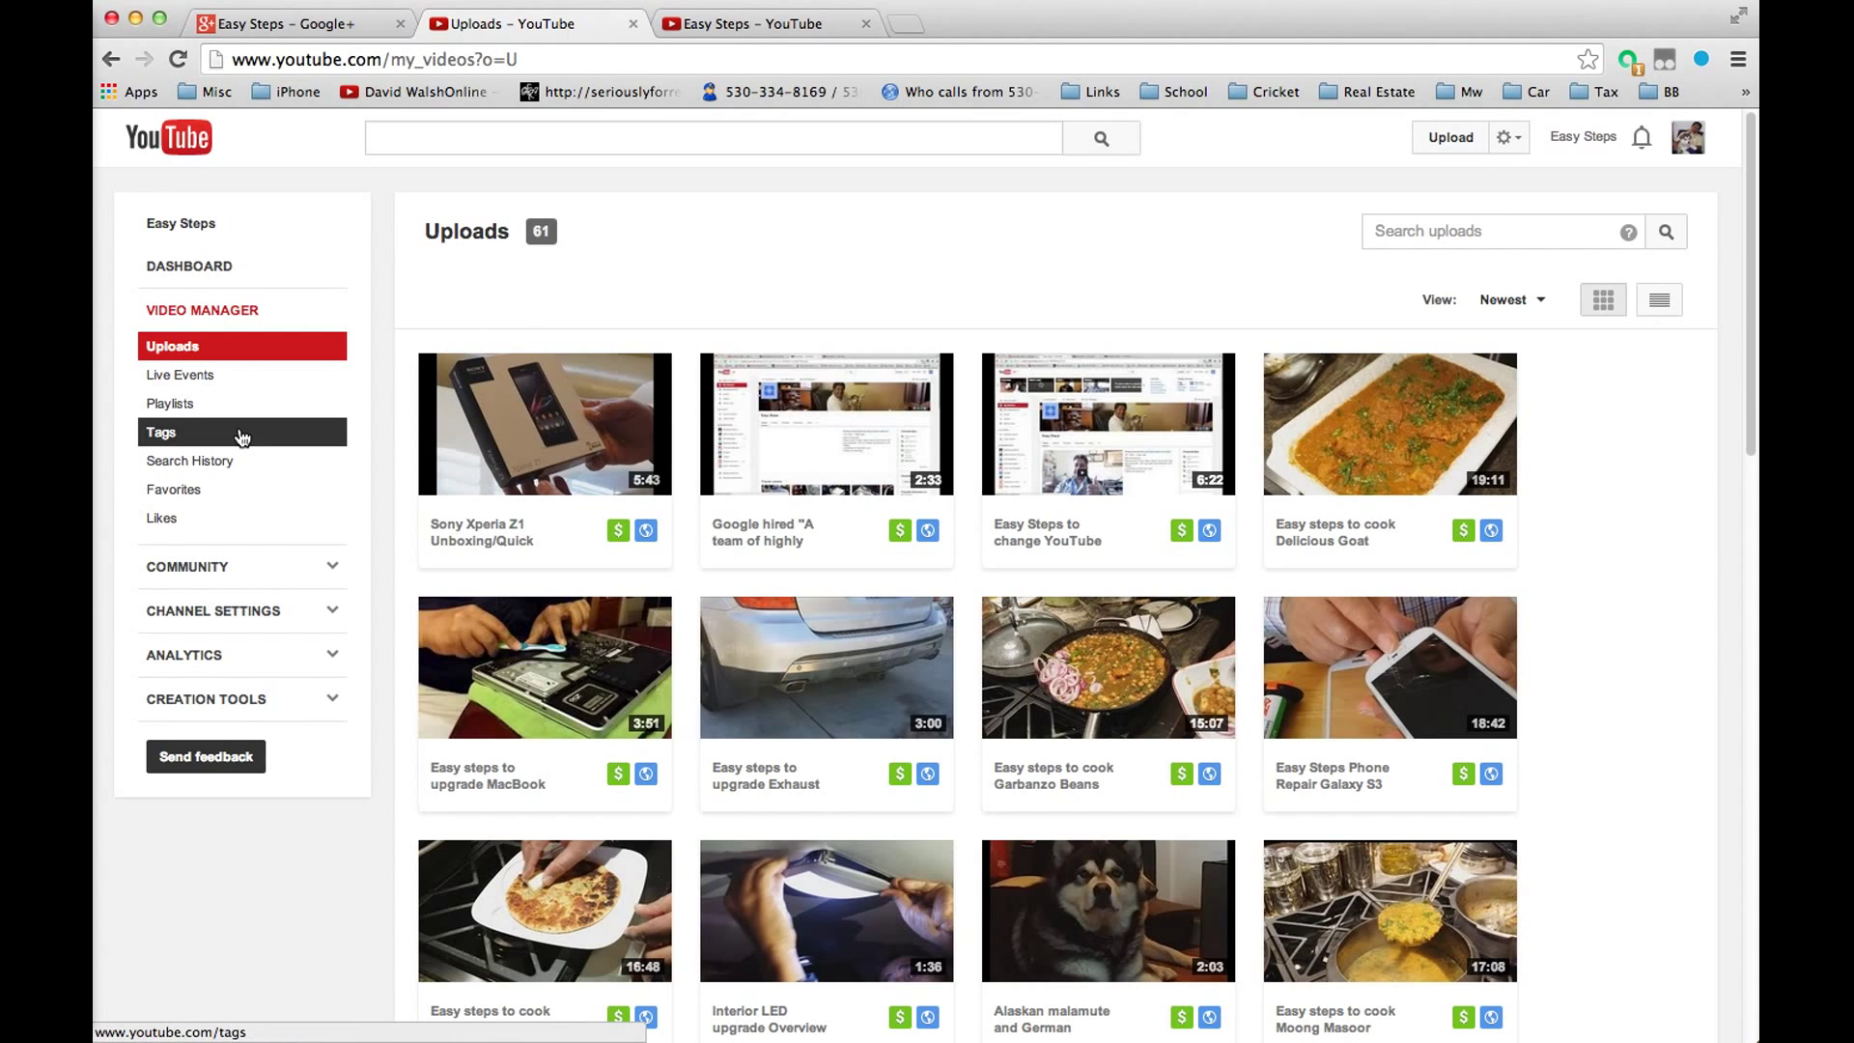
pyautogui.click(169, 521)
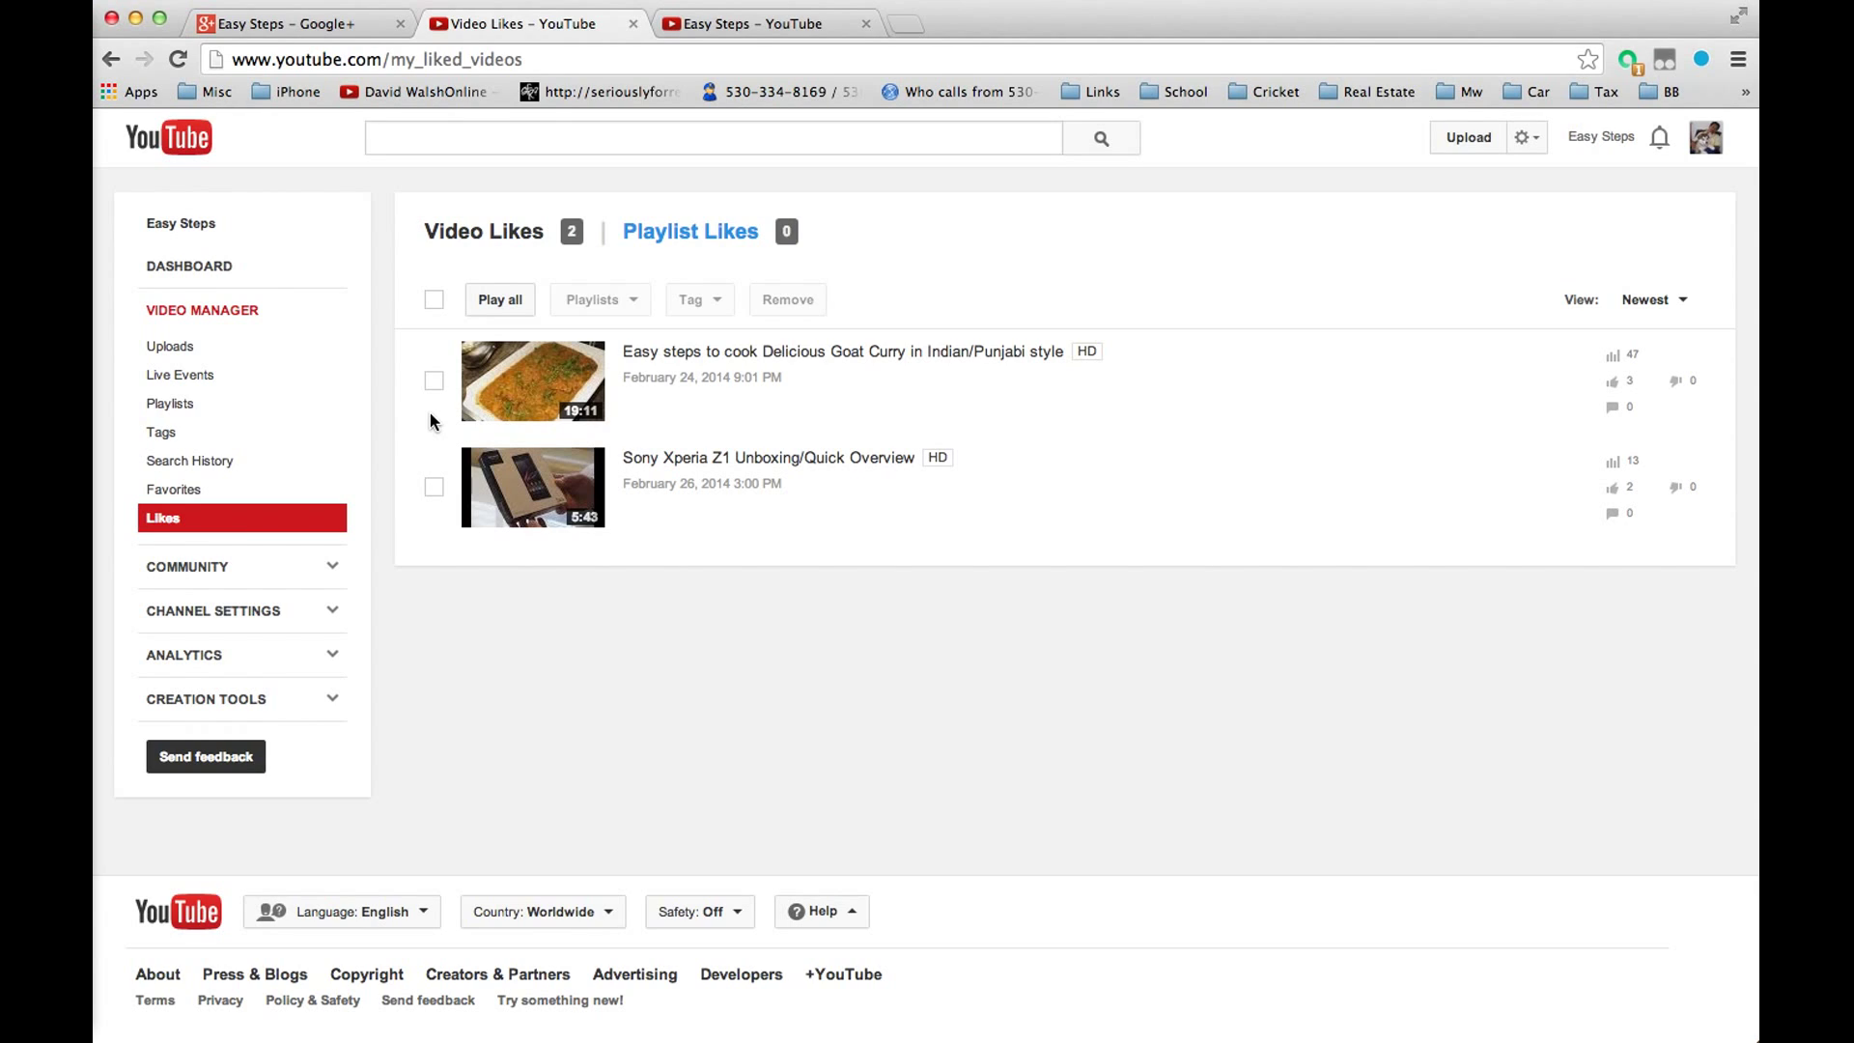
# - Select both liked videos with the select-all checkbox, then deselect them again
pyautogui.click(434, 301)
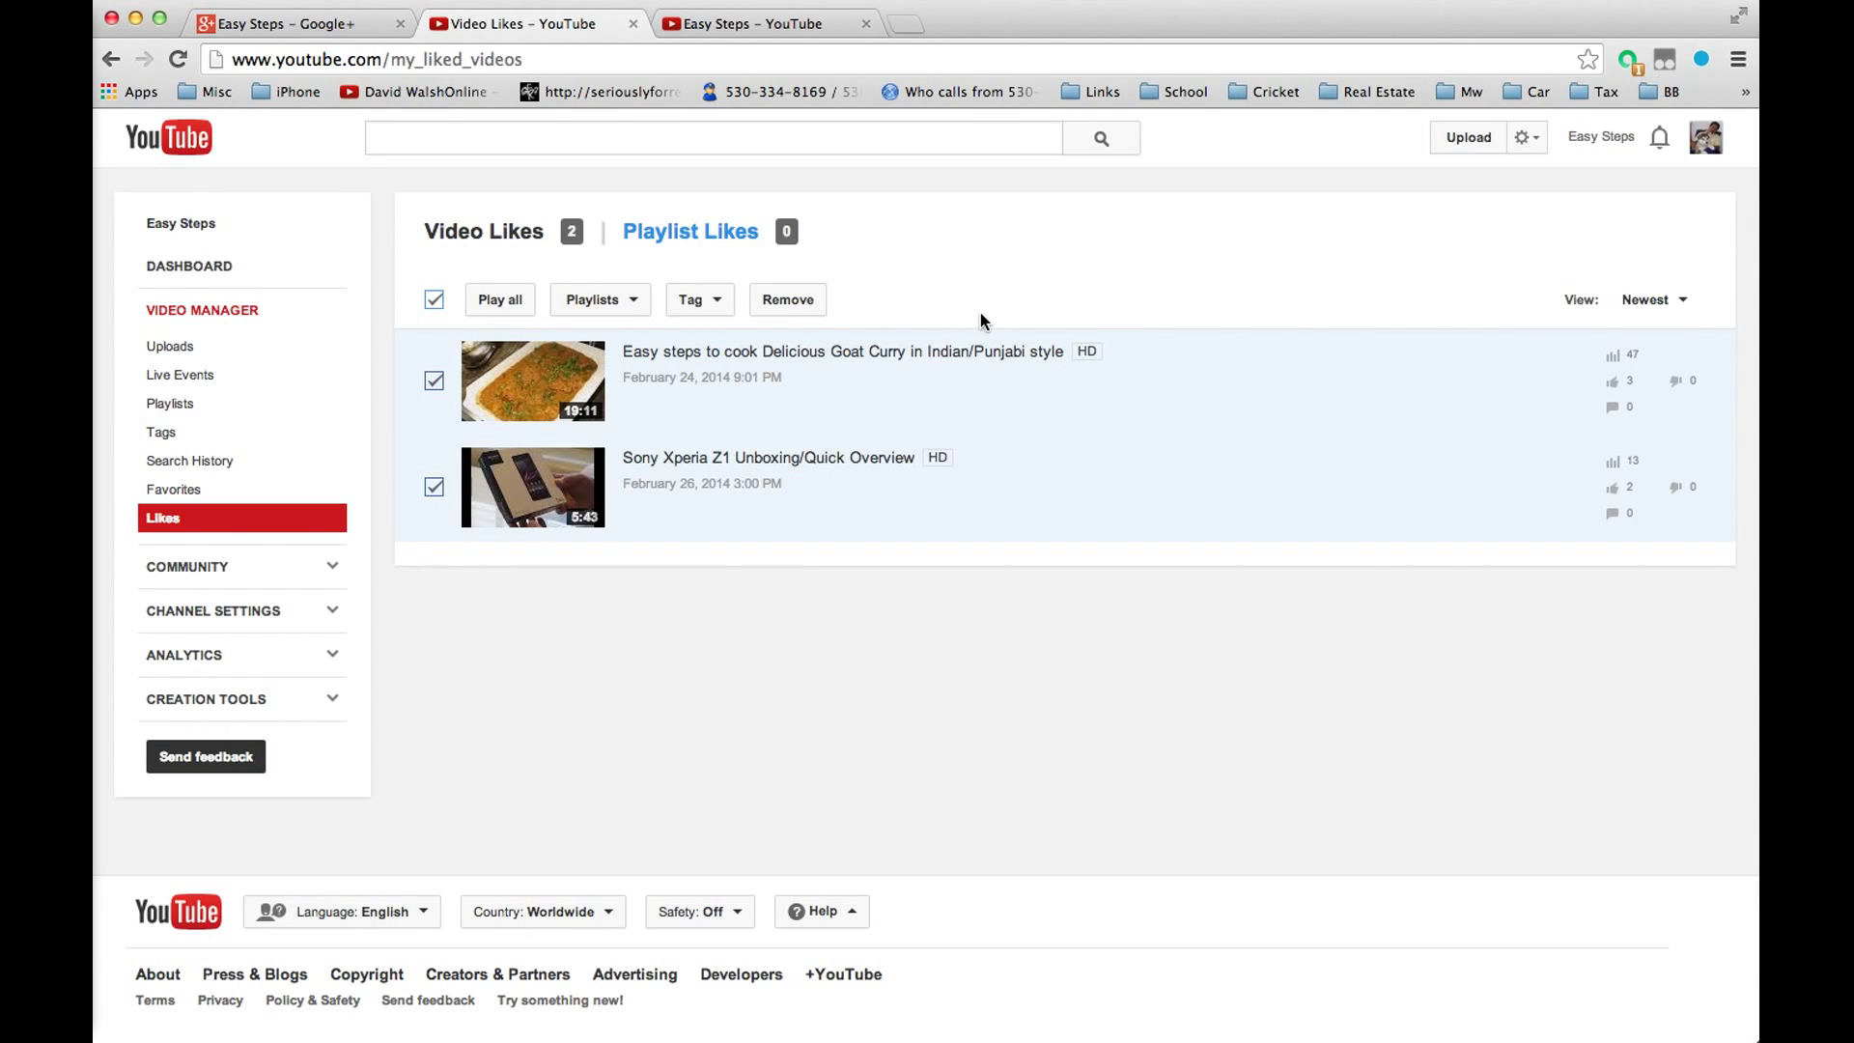
pyautogui.click(434, 300)
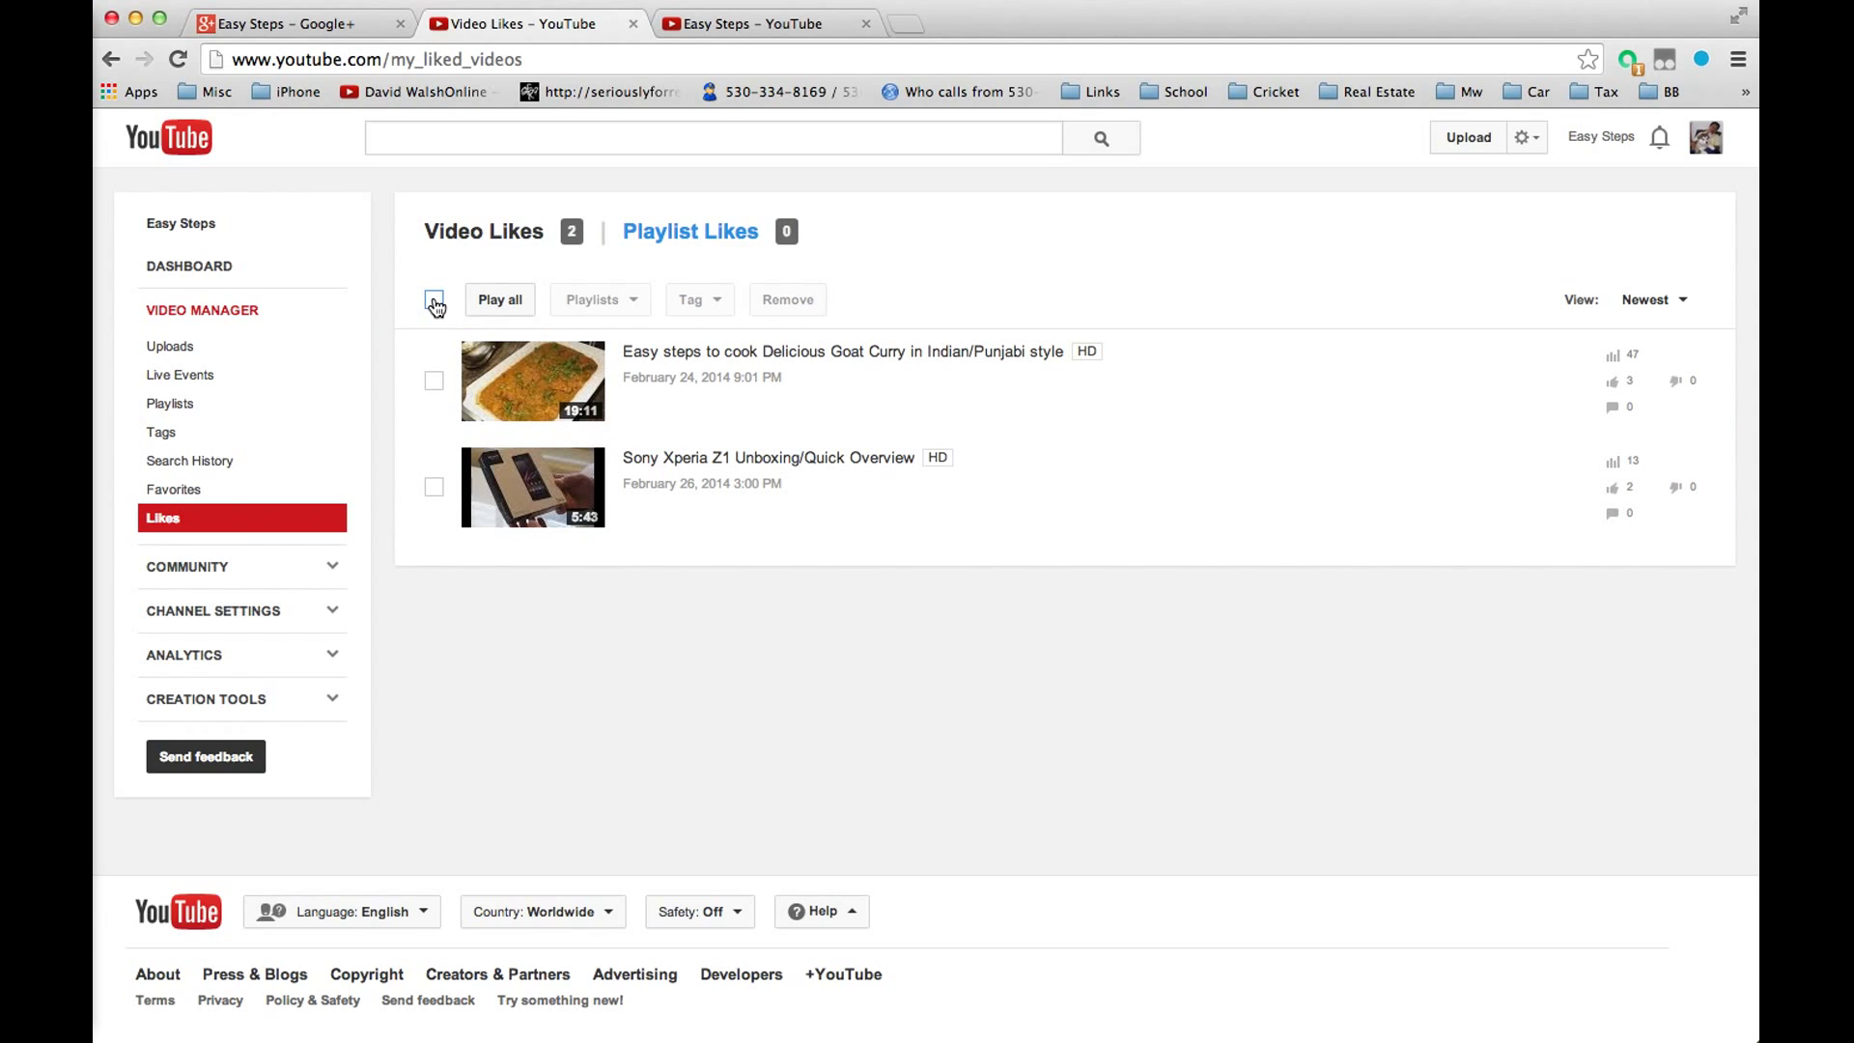
# - Remove the Sony Xperia Z1 unboxing video from the liked videos
pyautogui.click(434, 490)
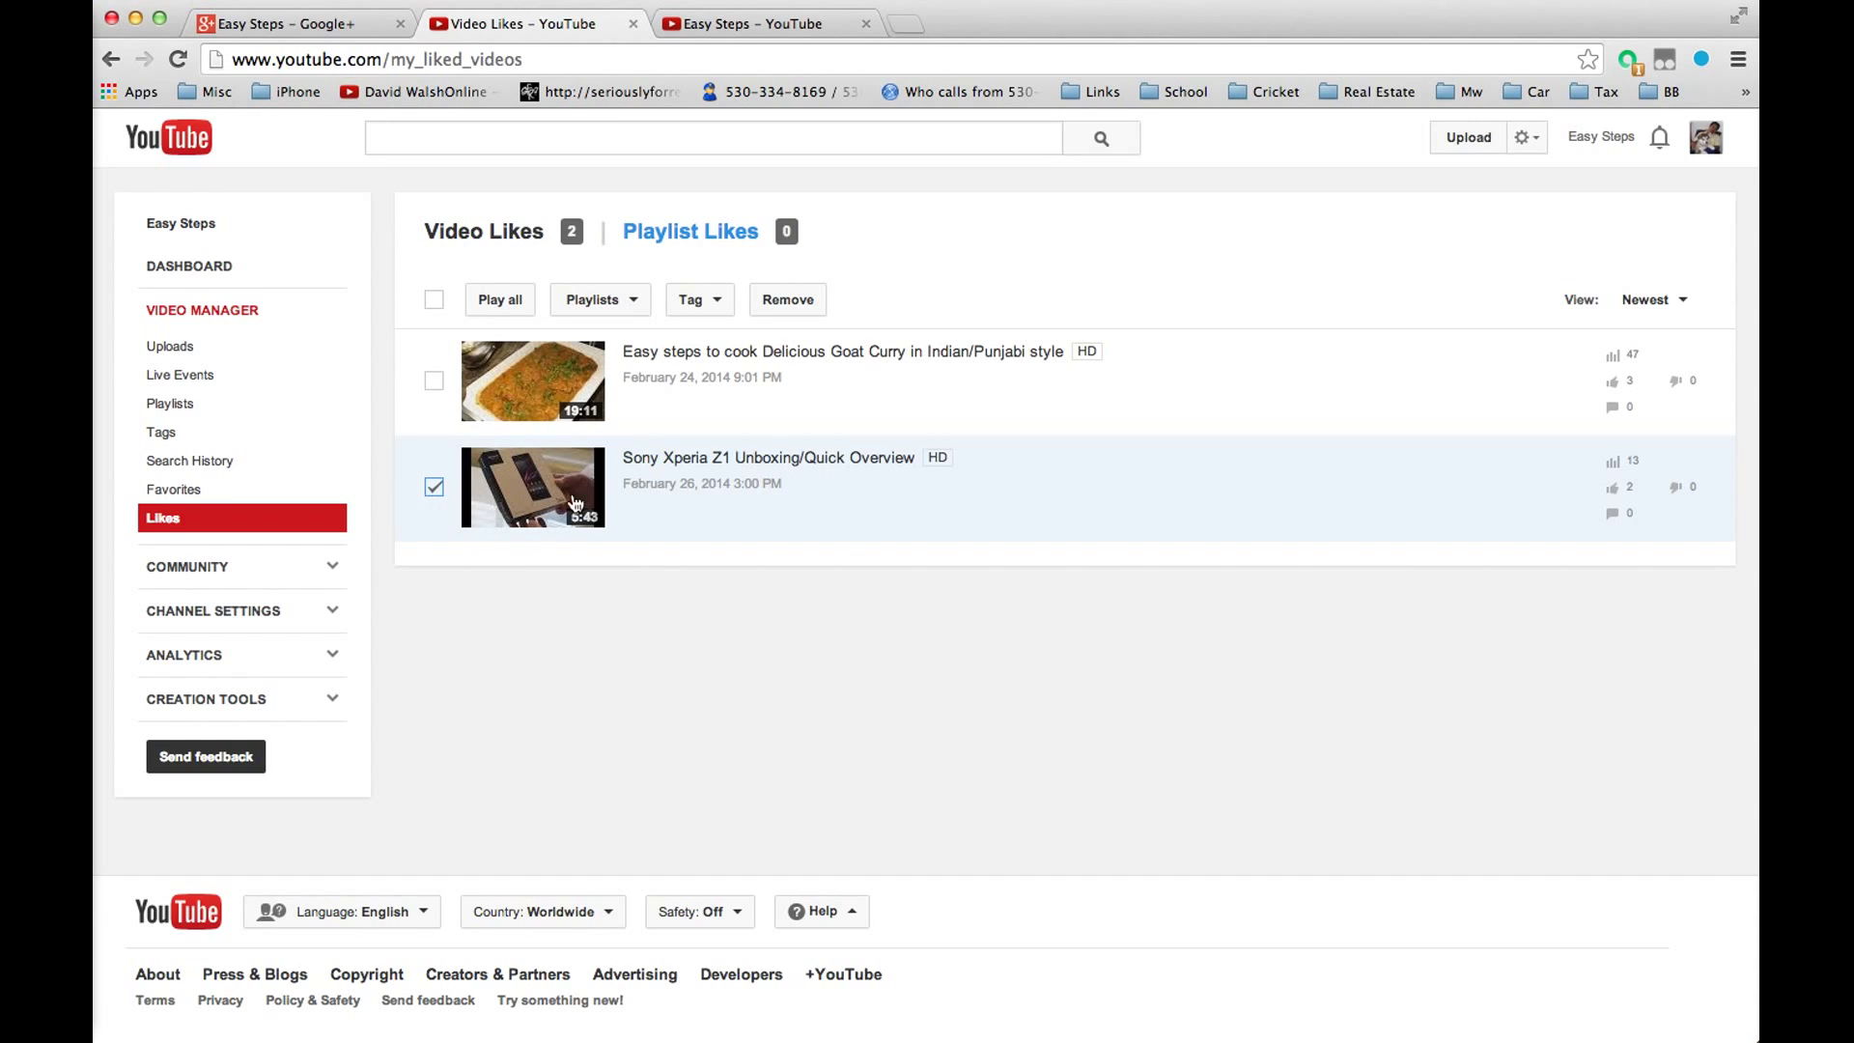
pyautogui.click(804, 300)
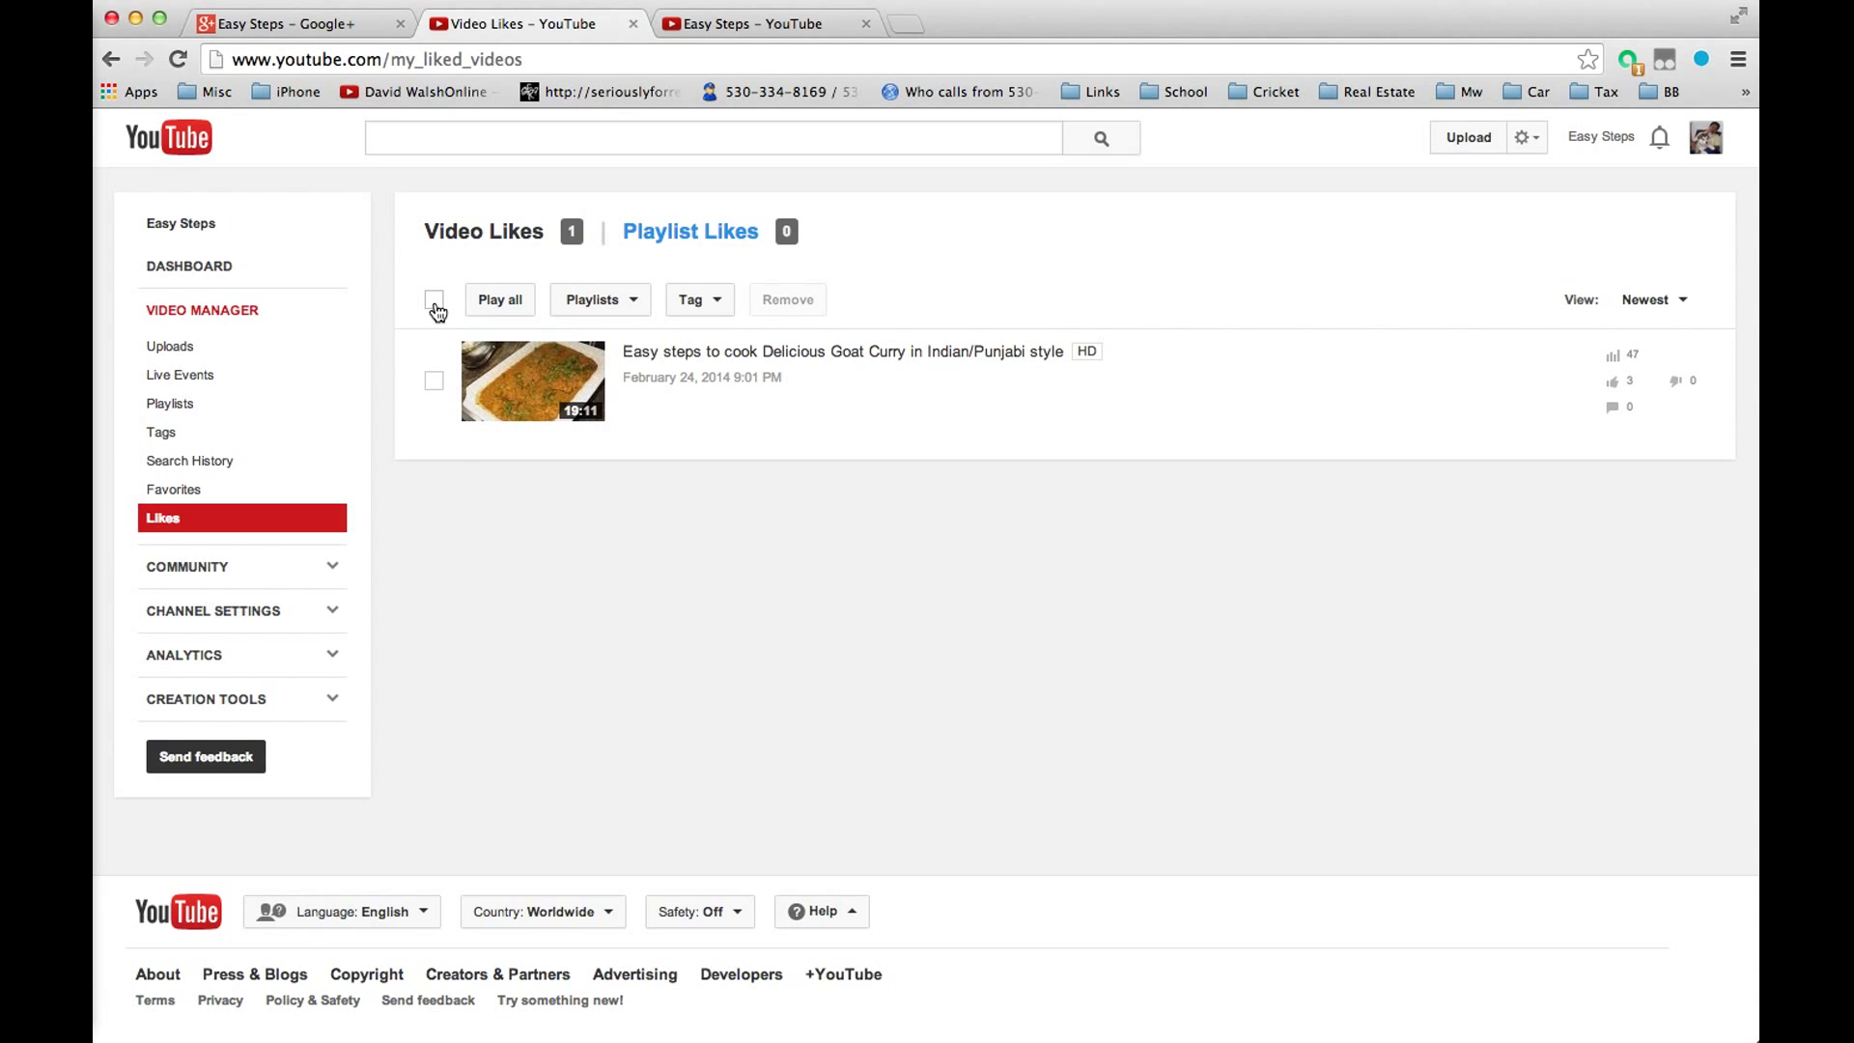
# - Select all liked videos and remove the goat curry video from Likes
pyautogui.click(437, 302)
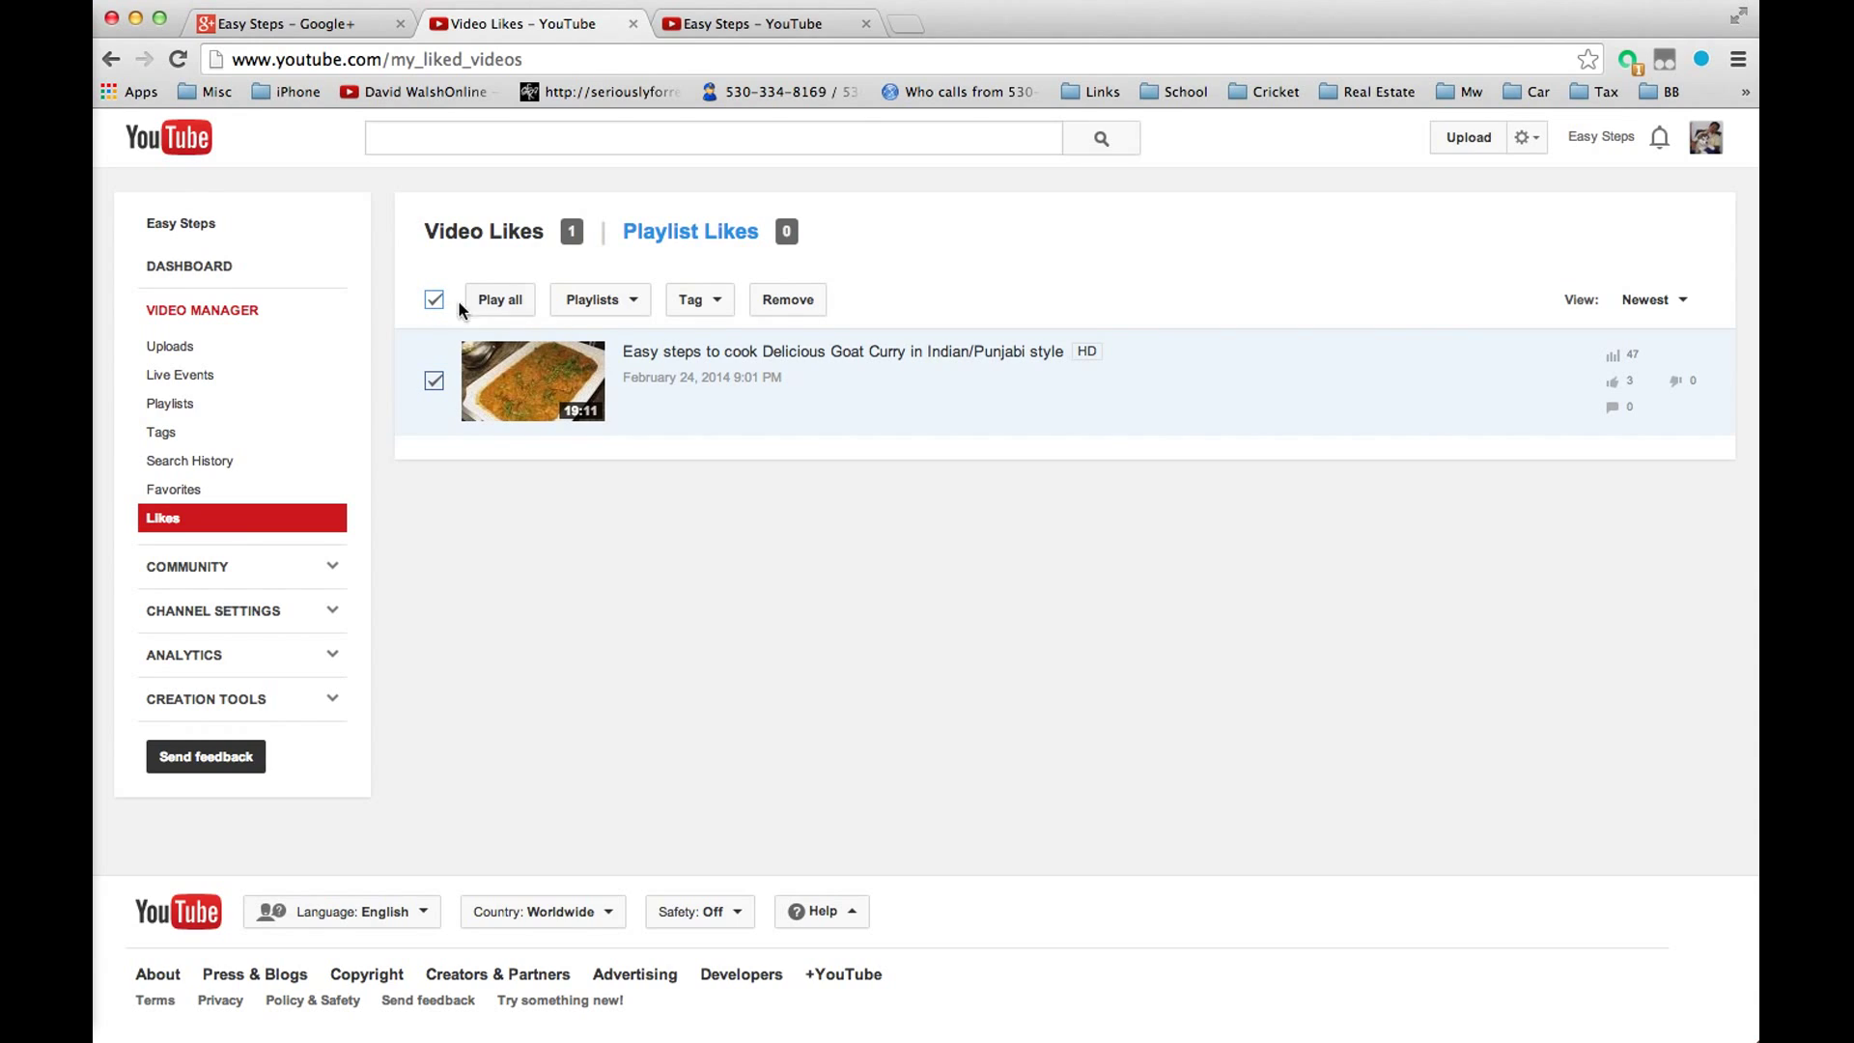
pyautogui.click(787, 298)
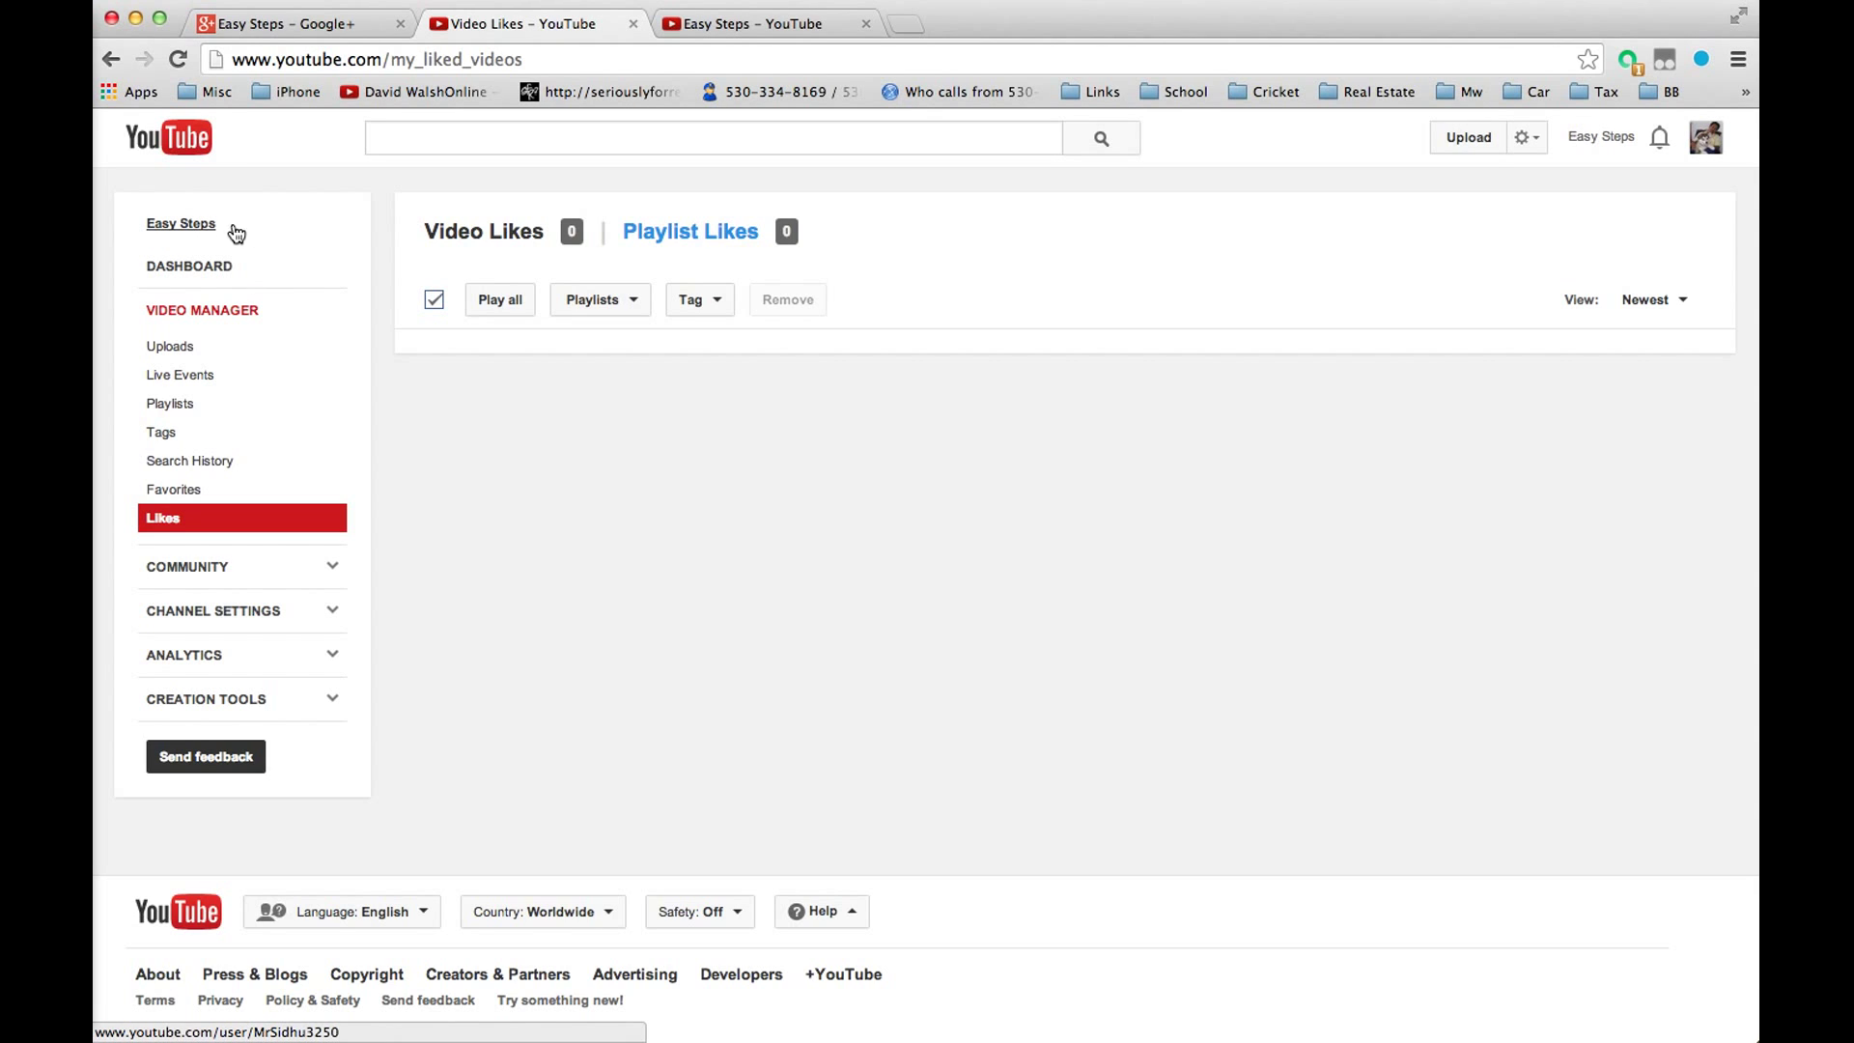
# - View the Easy Steps channel's playlists: Favorite videos and Auto
pyautogui.click(204, 230)
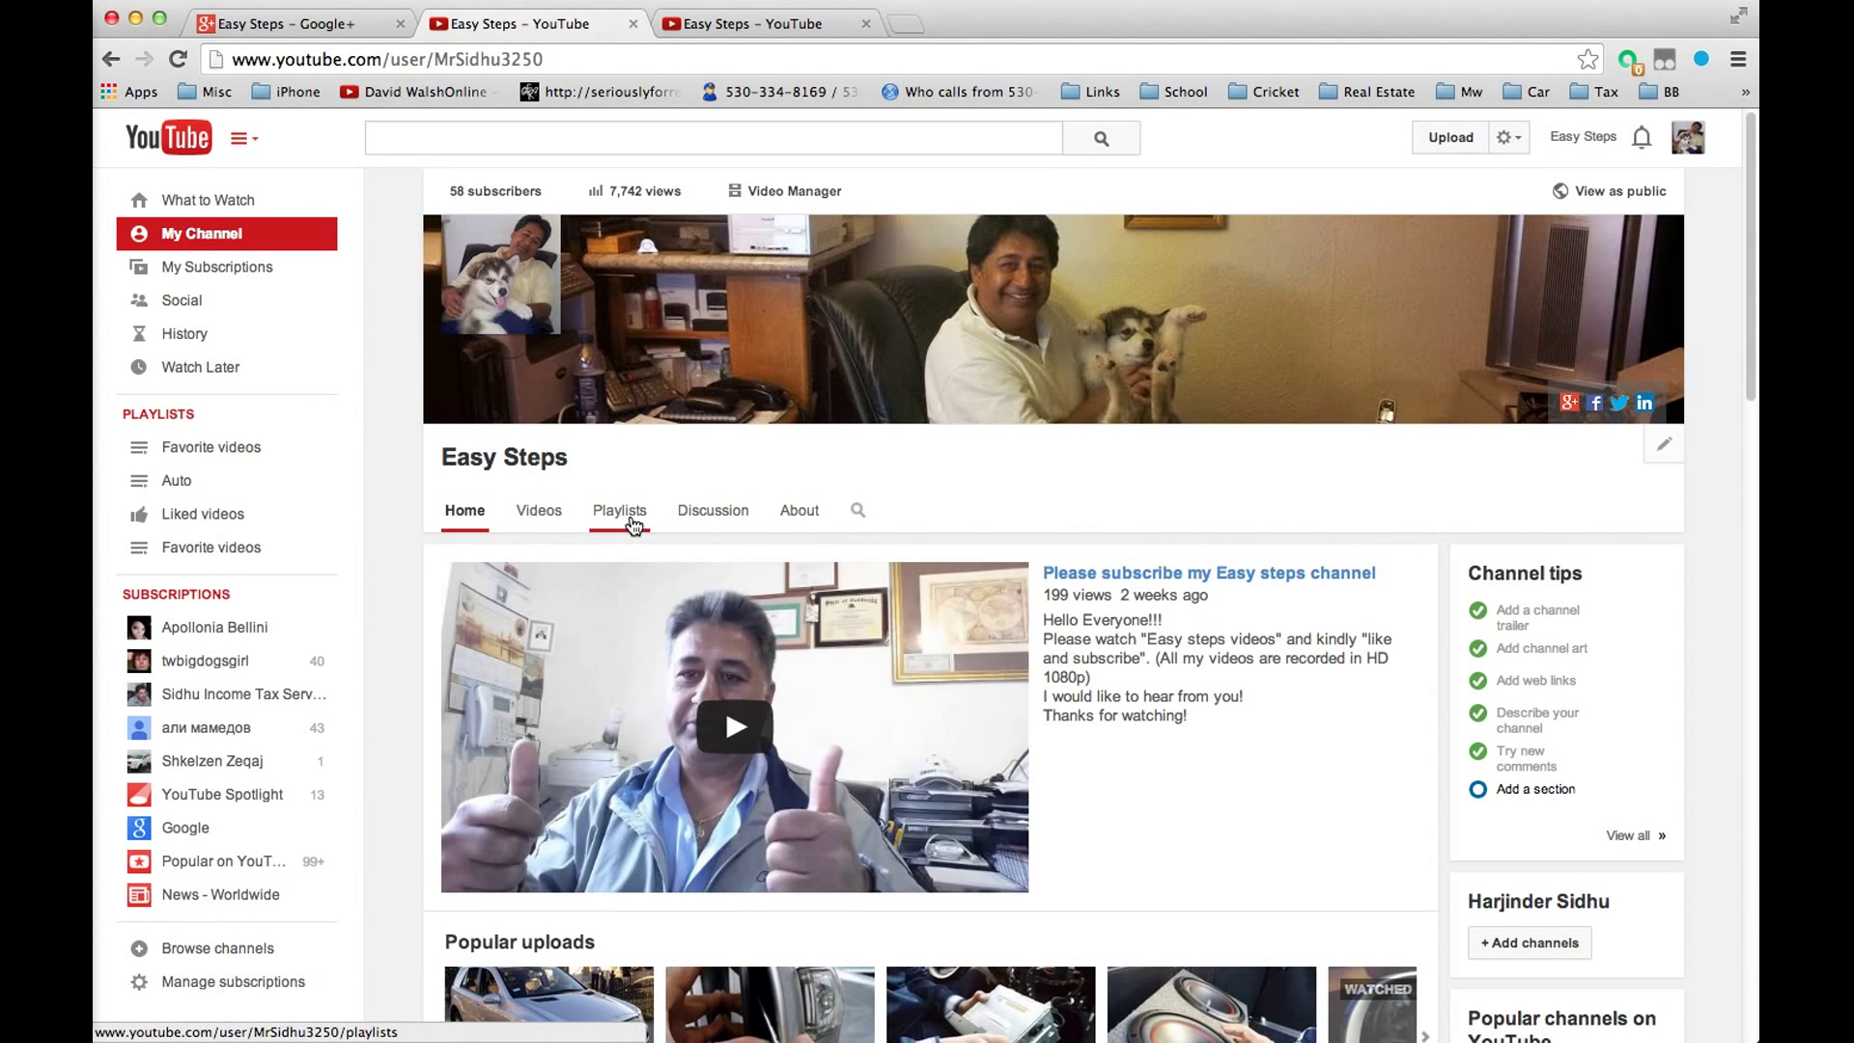
pyautogui.click(621, 510)
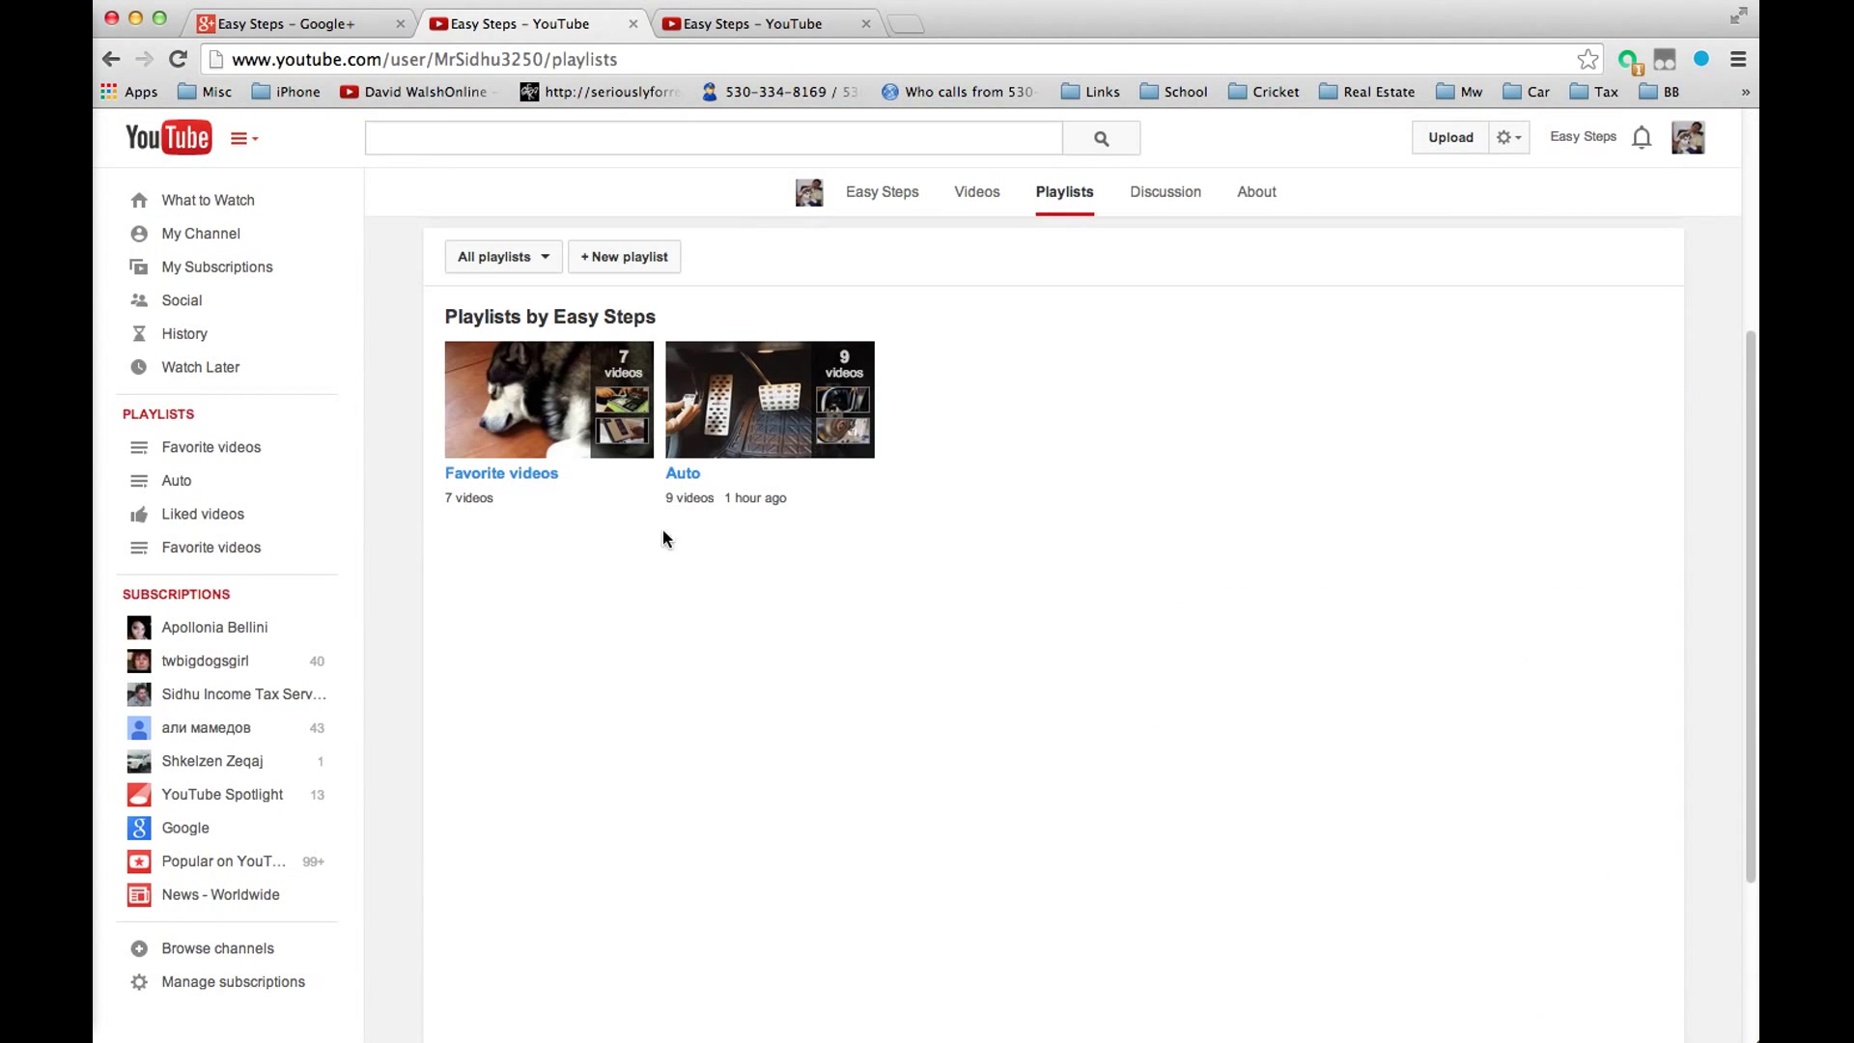